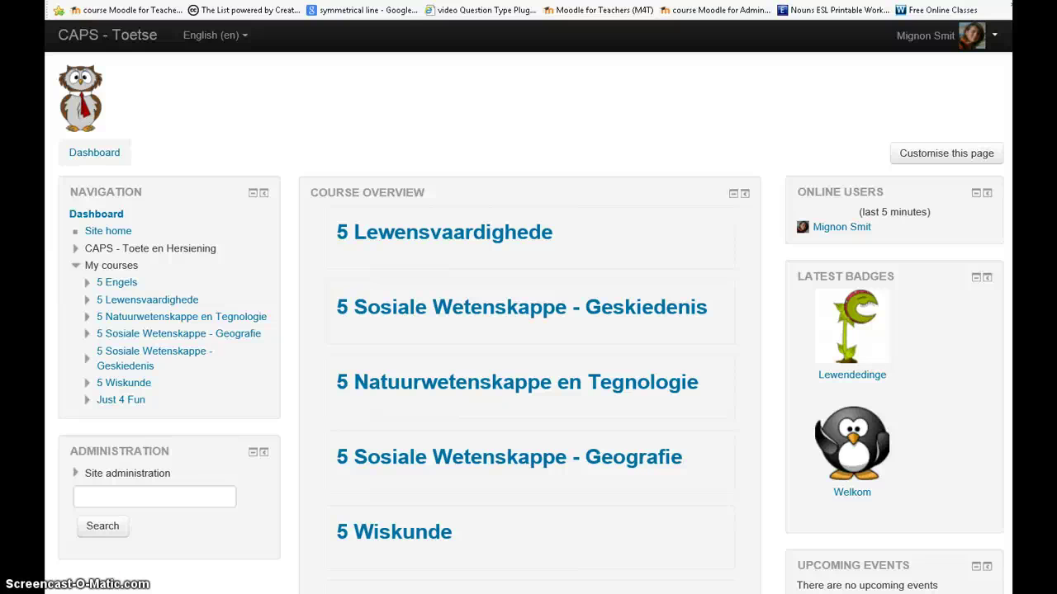
- Go through Site administration > Plugins > Install plugins to the Moodle plugins directory
click(73, 475)
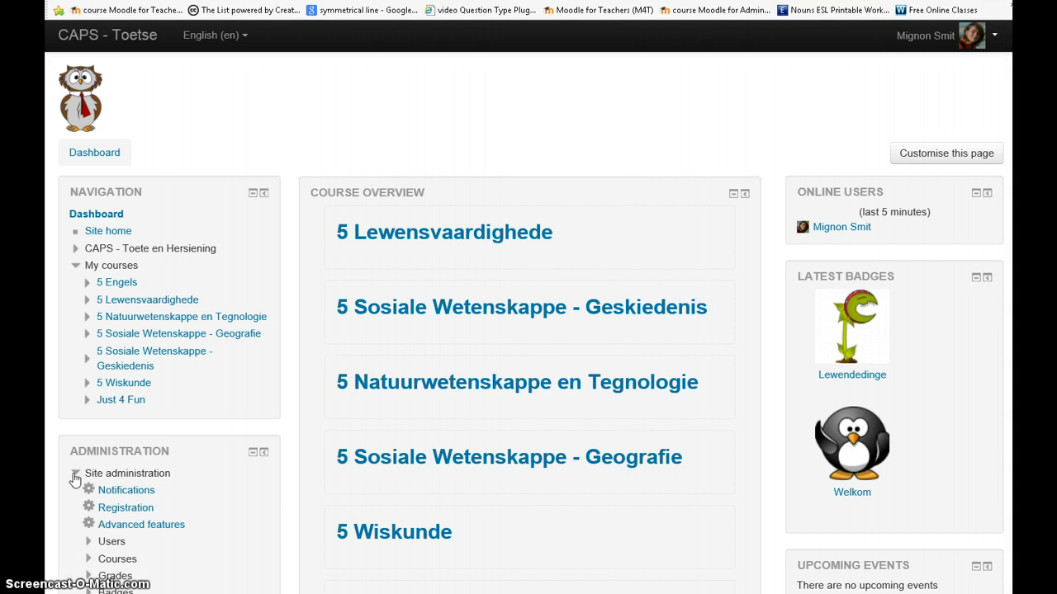
scroll(75, 477, down, 3)
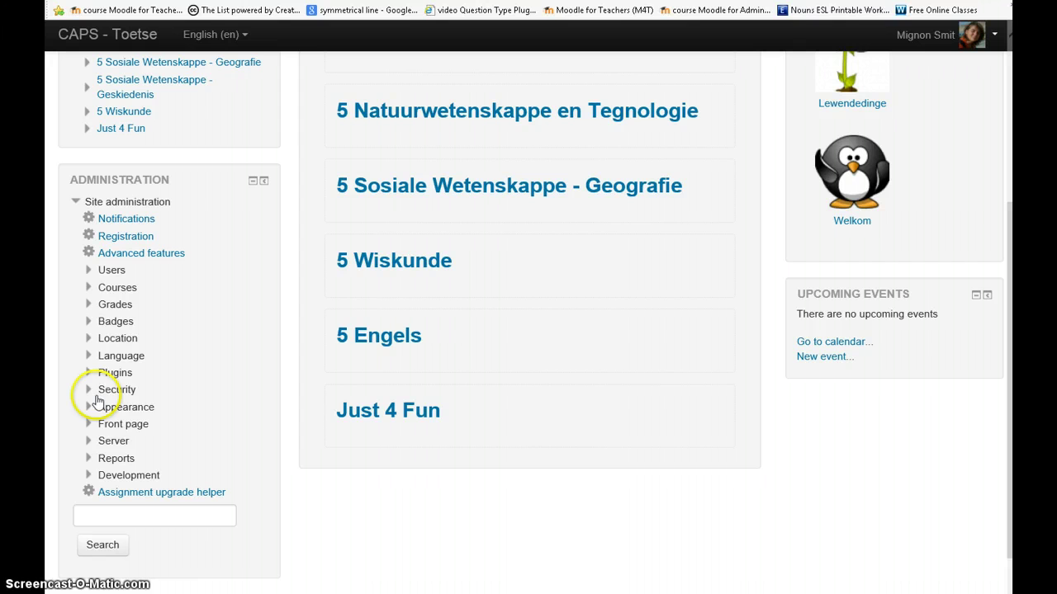
click(89, 372)
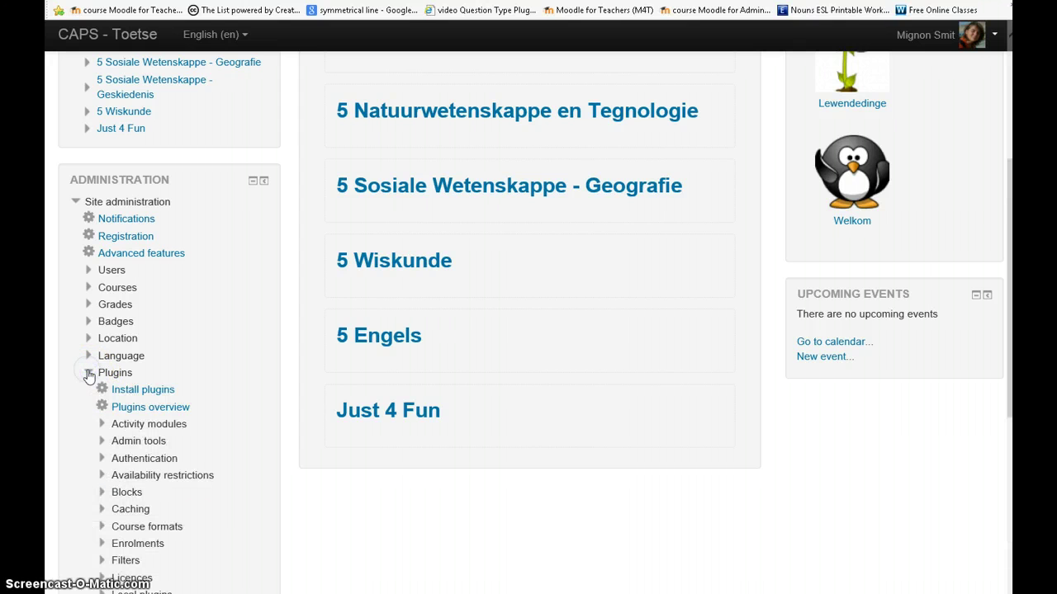
click(141, 393)
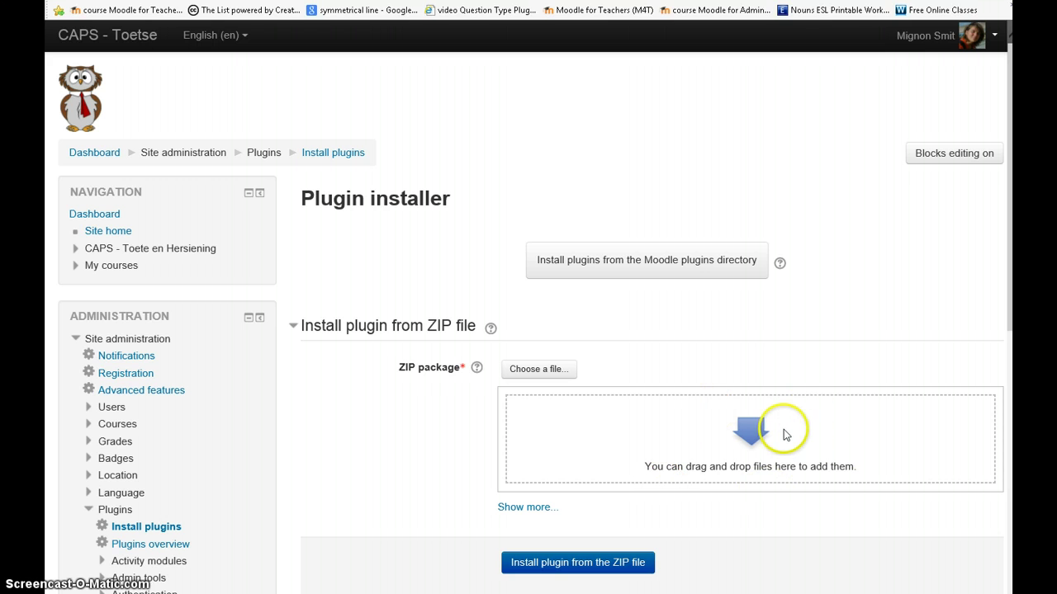
click(629, 267)
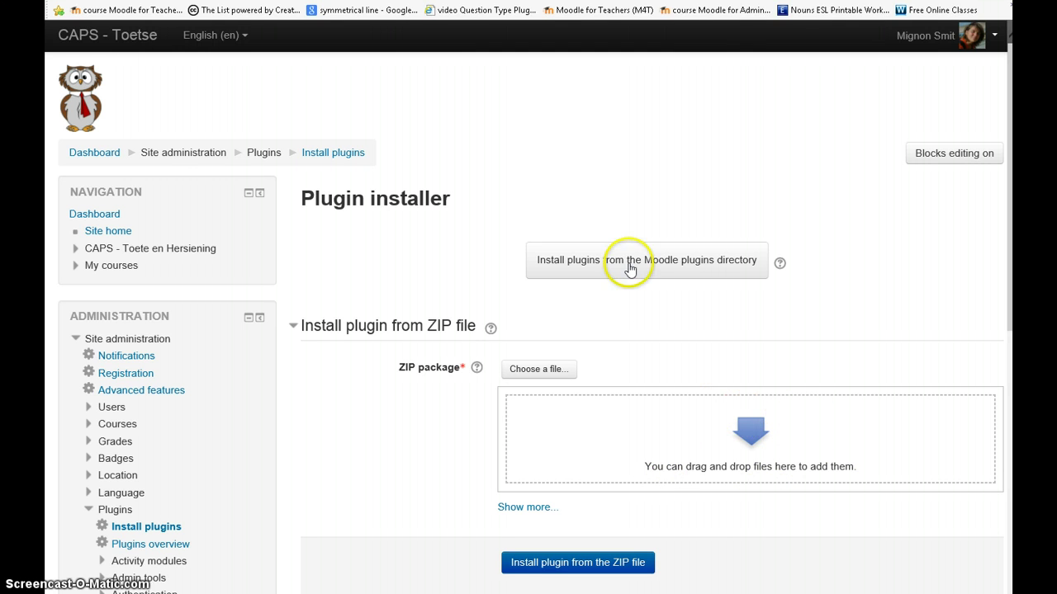
click(629, 268)
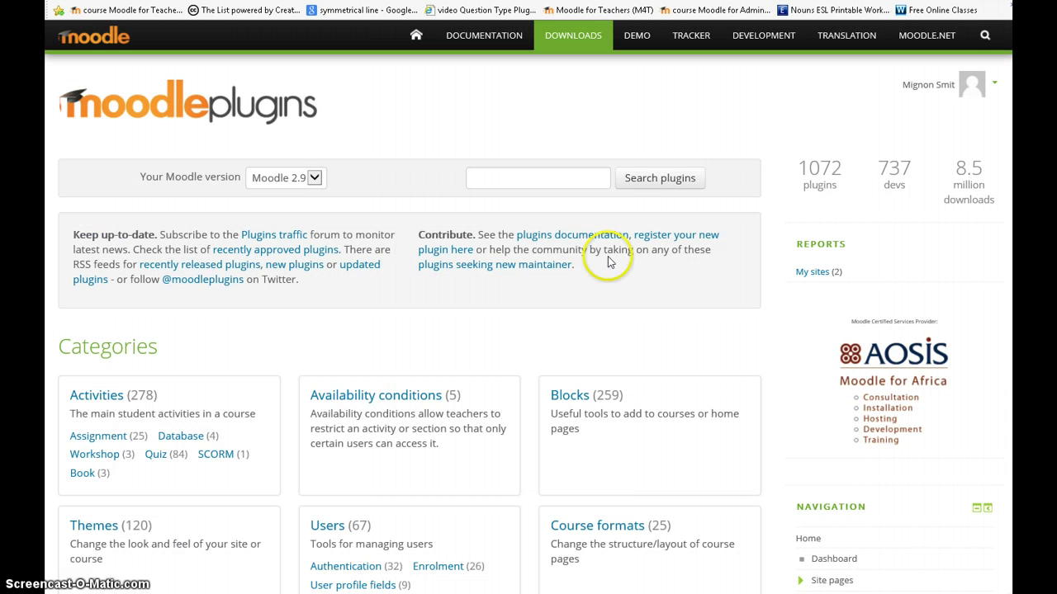
- Search the plugins directory for 'certificate' and look through the results
click(524, 181)
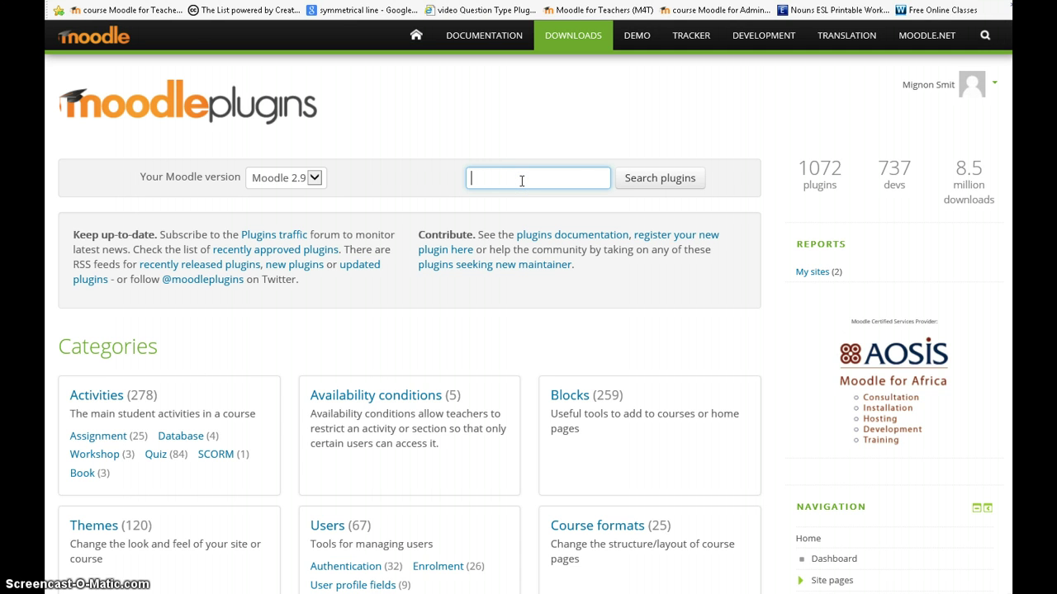
text(certificate)
key(Tab)
key(Return)
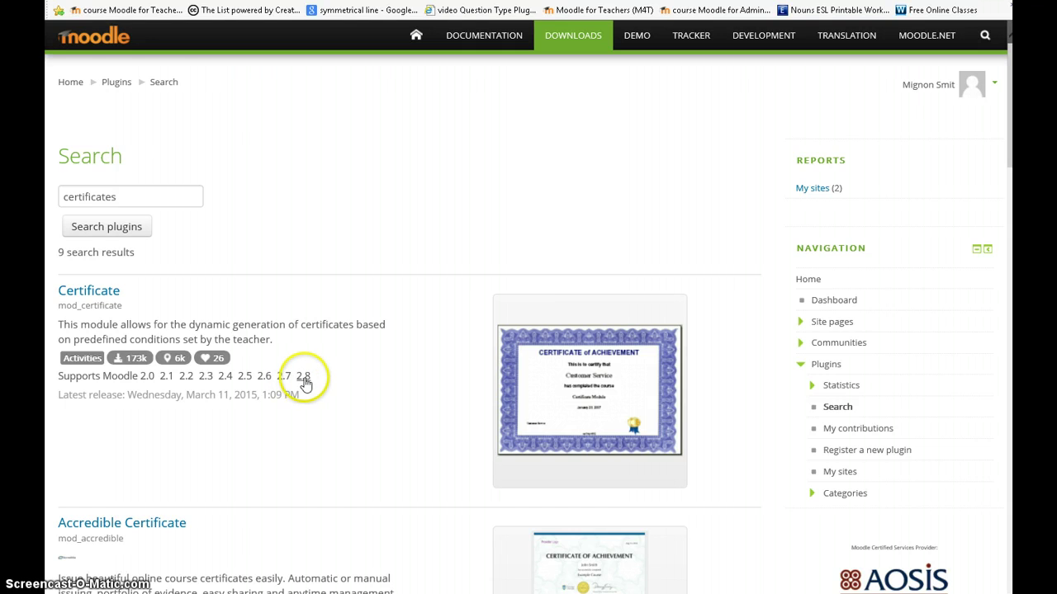
scroll(313, 382, down, 3)
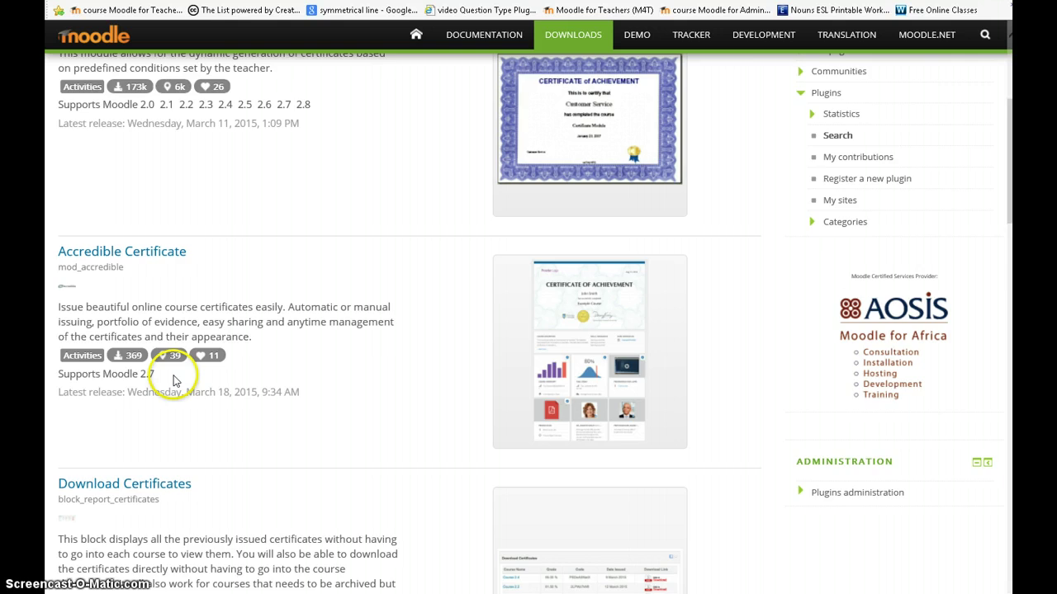
scroll(175, 380, down, 4)
scroll(175, 380, down, 8)
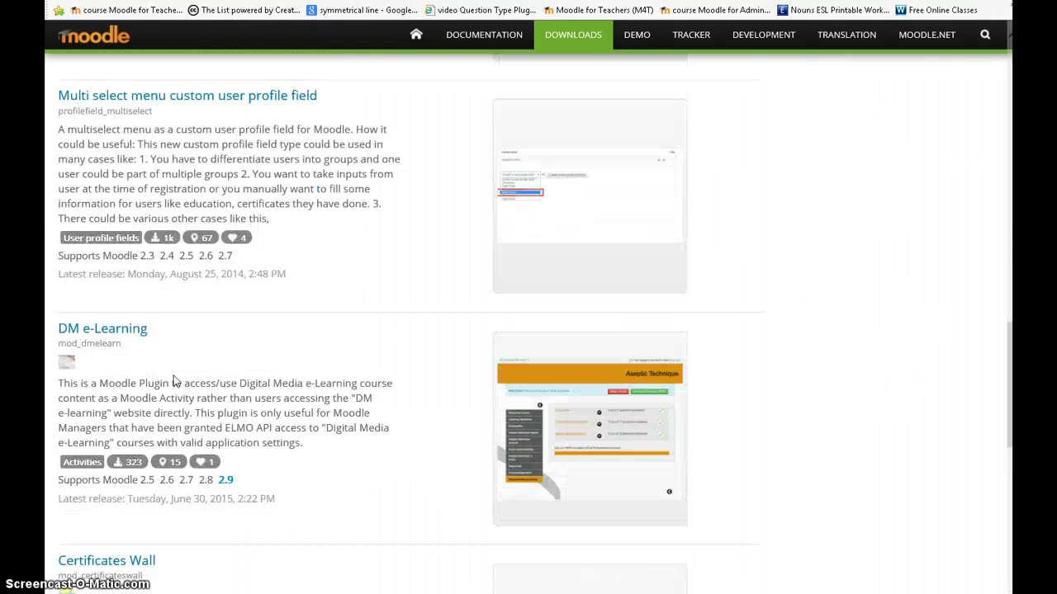
scroll(175, 381, down, 6)
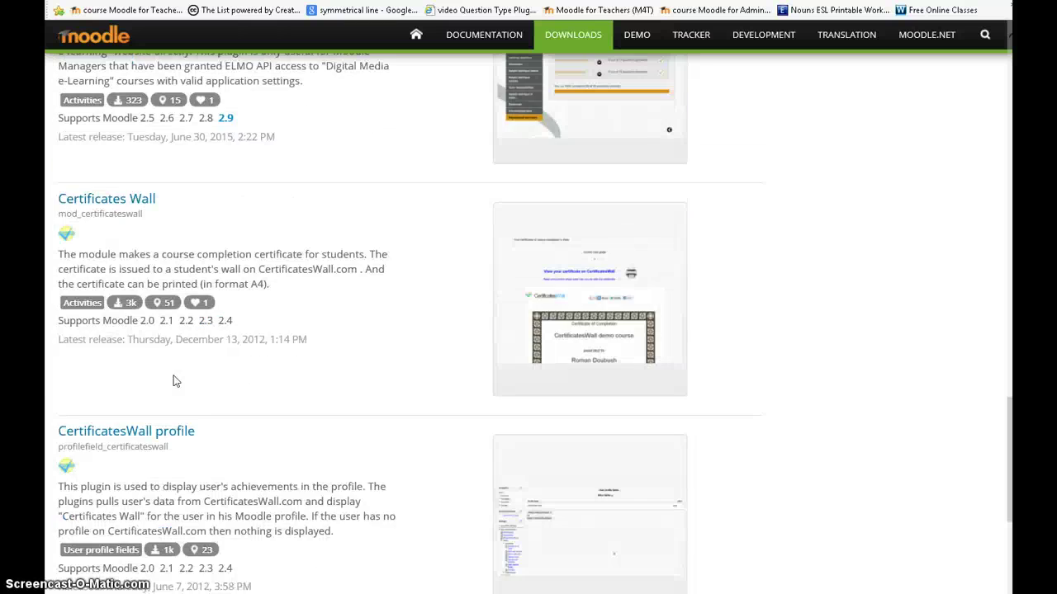
scroll(175, 381, up, 15)
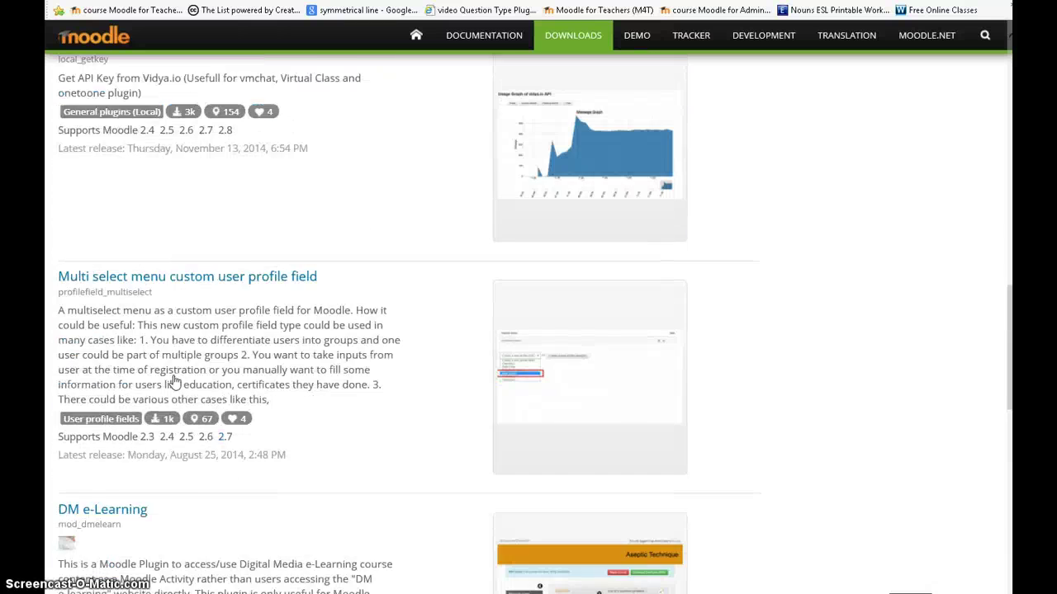
scroll(175, 380, up, 7)
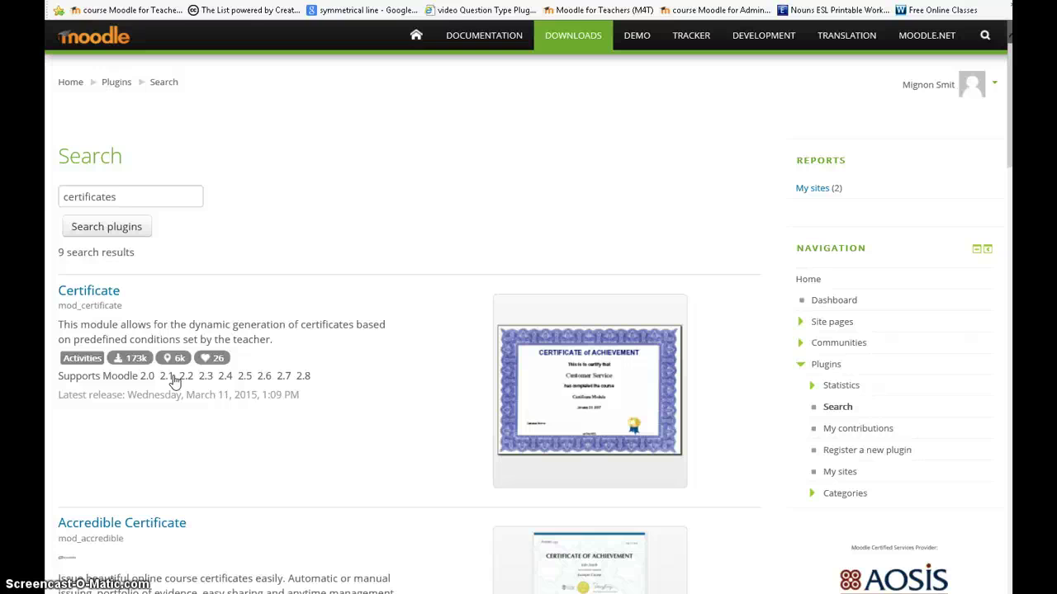
- Narrow the query to 'simple certificate' so only the Simple Certificate module is listed
click(74, 198)
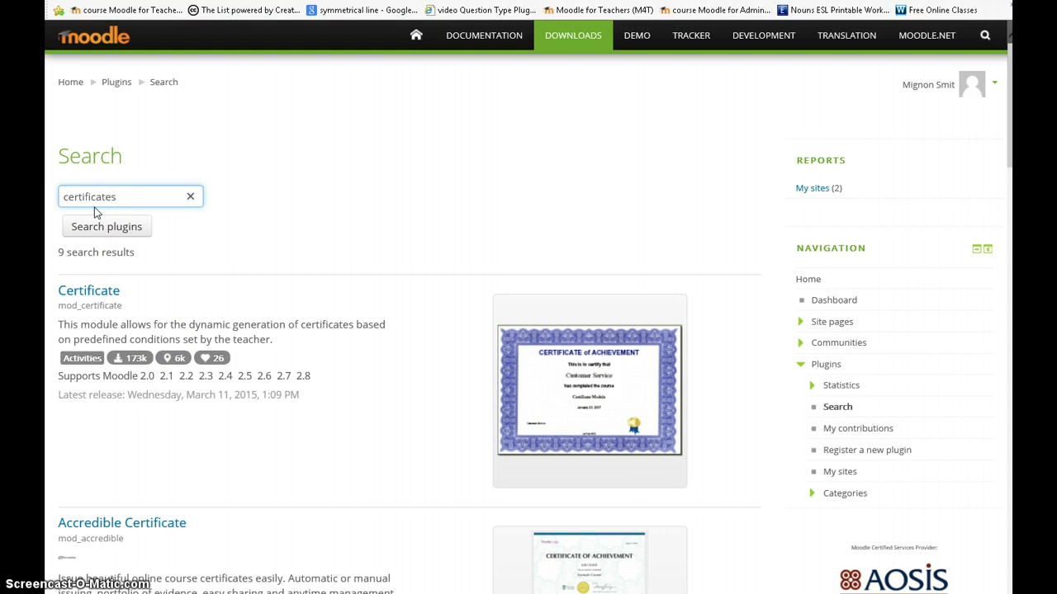
text(simple)
key(Tab)
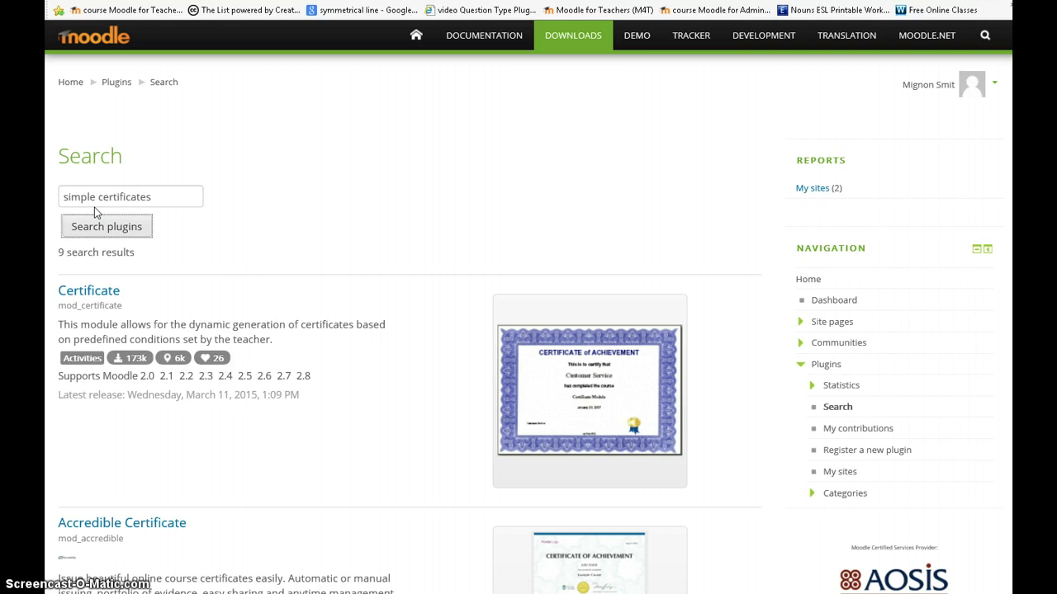
key(Return)
double_click(124, 200)
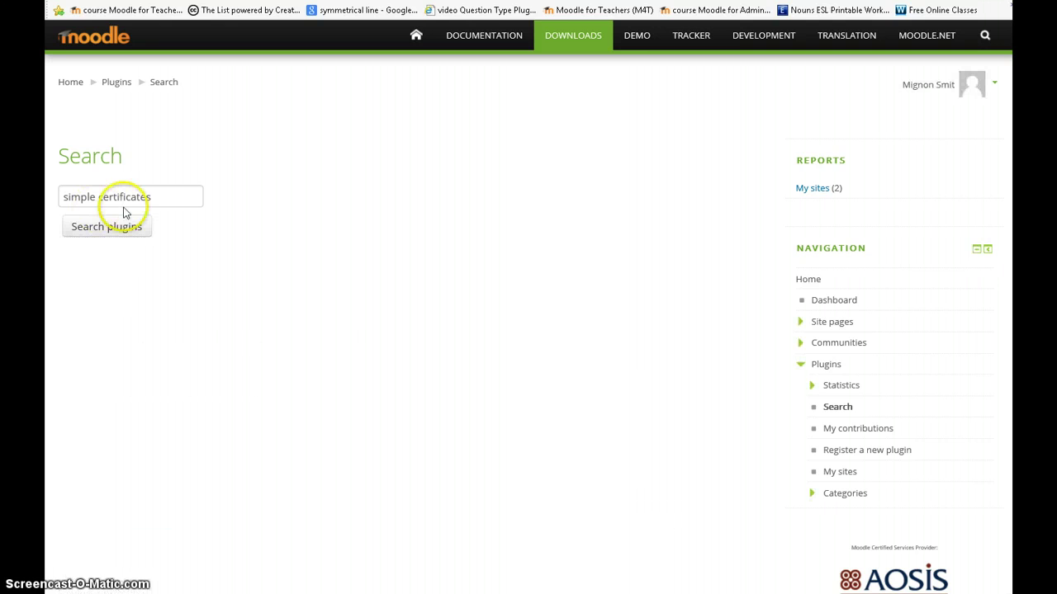
click(163, 200)
key(Tab)
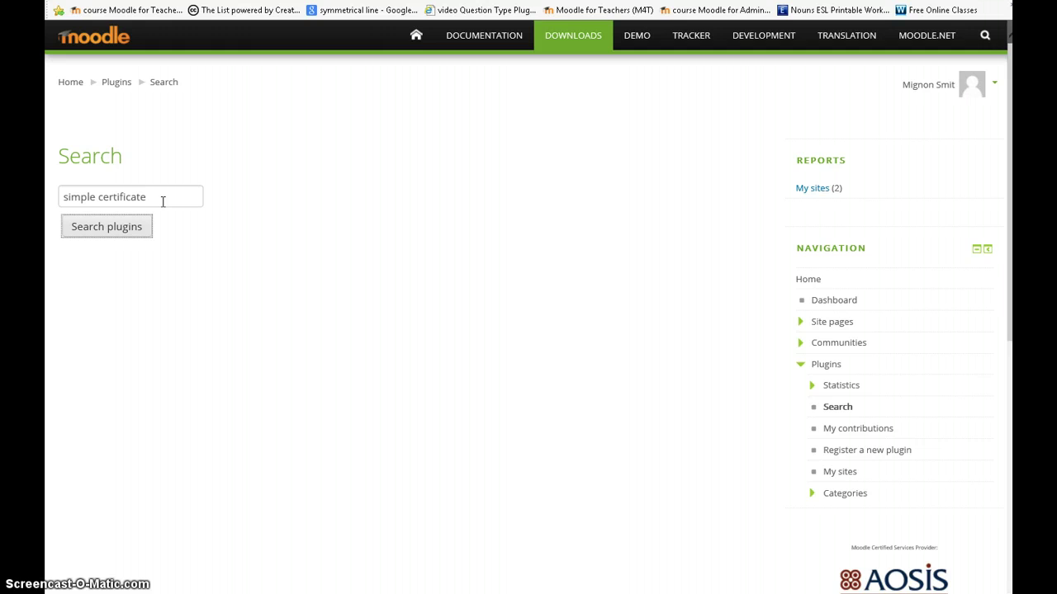
key(Return)
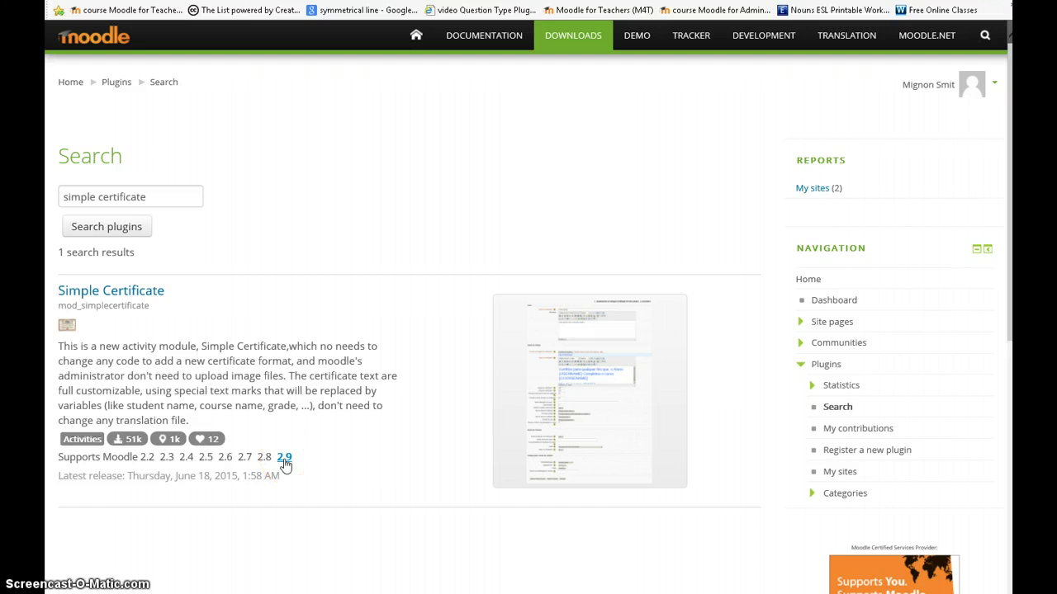
- Open the Simple Certificate plugin page and choose Install now to list your registered Moodle sites
click(102, 293)
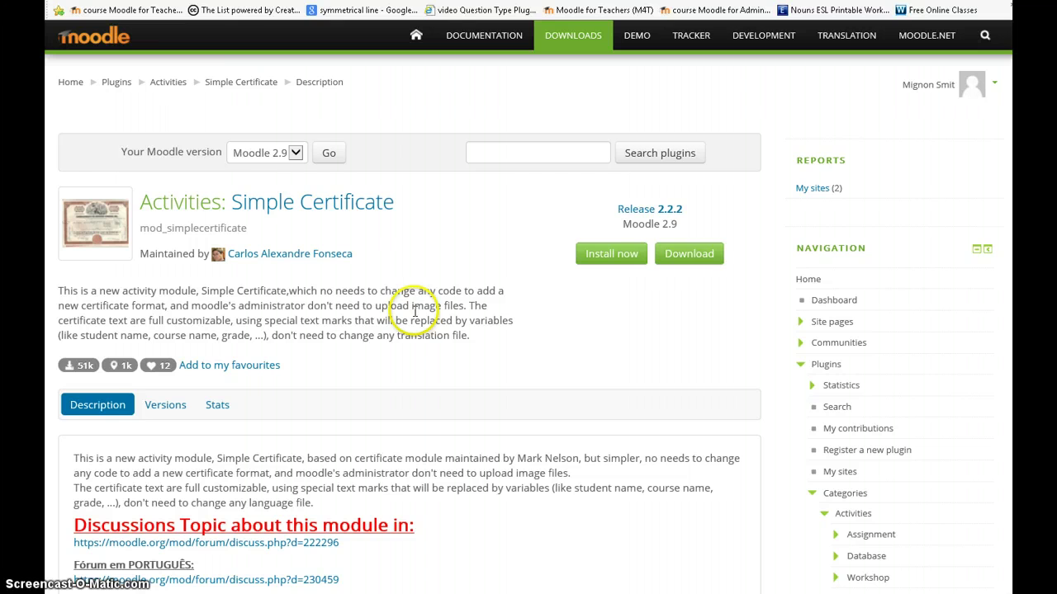
click(688, 256)
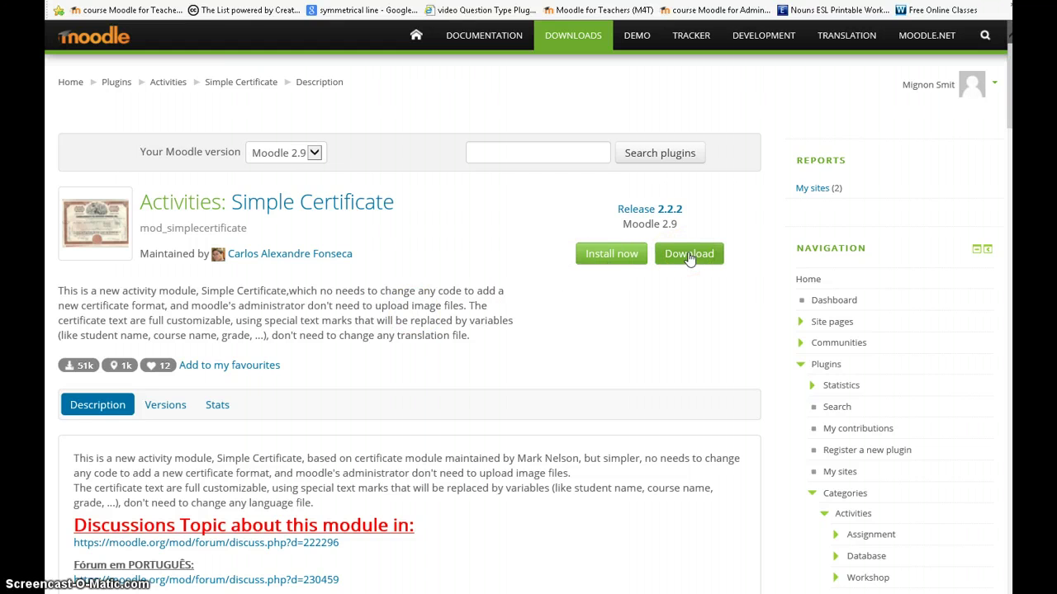
click(633, 256)
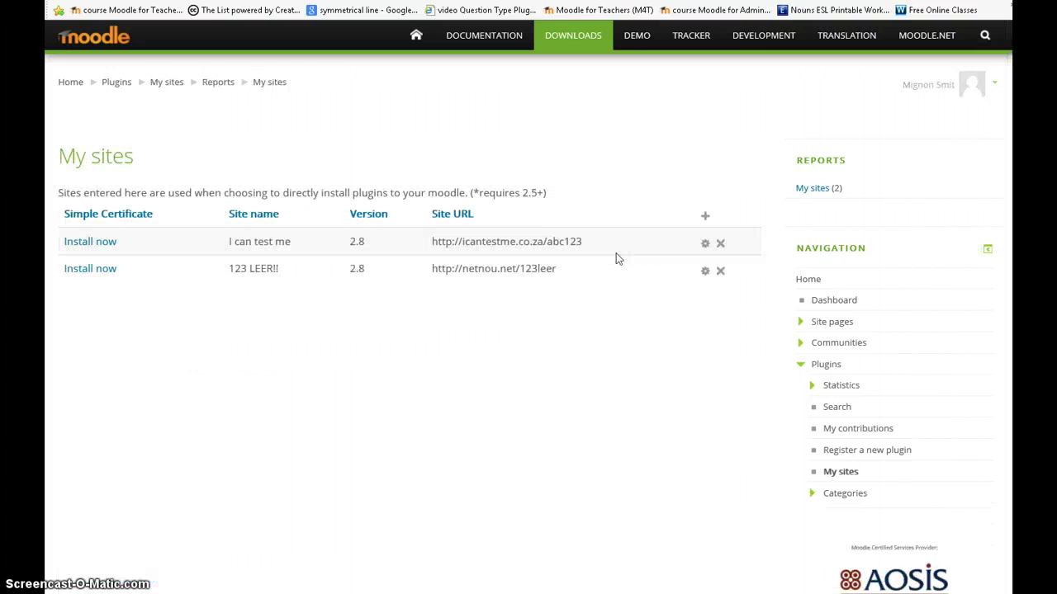
click(240, 258)
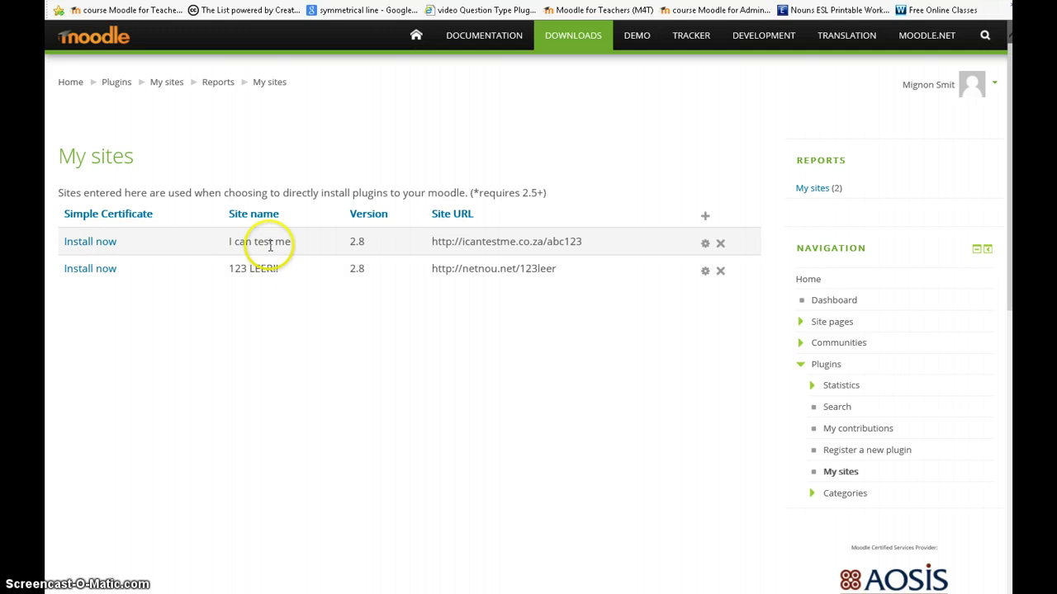
- Install onto the 'I can test me' site and validate the mod_simplecertificate 2.2.2 package
click(97, 245)
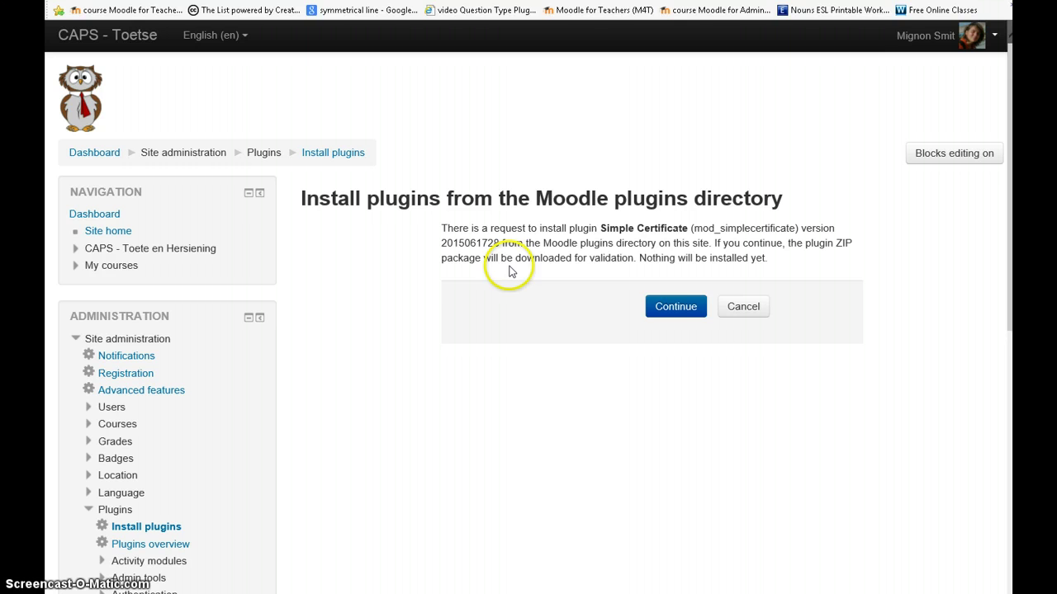
click(677, 319)
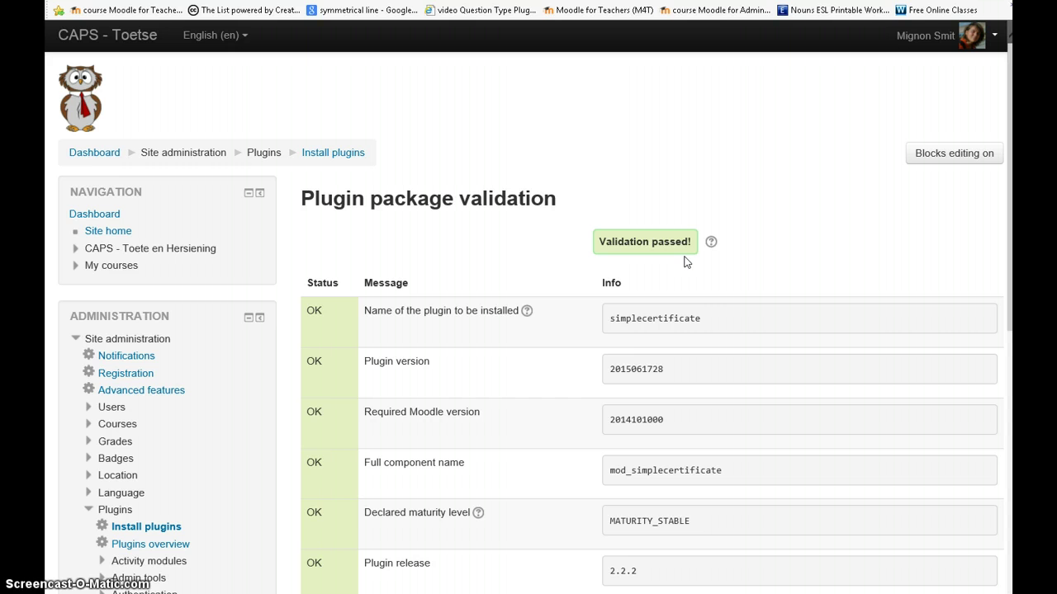
scroll(684, 260, down, 3)
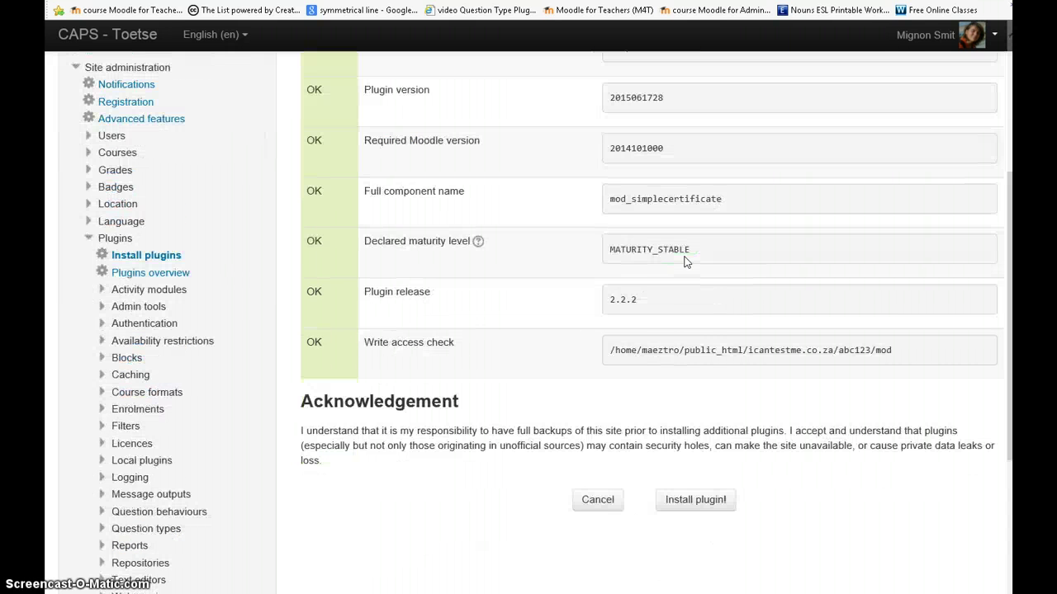
- Install the validated plugin, review the plugins check list, and upgrade the Moodle database
click(693, 507)
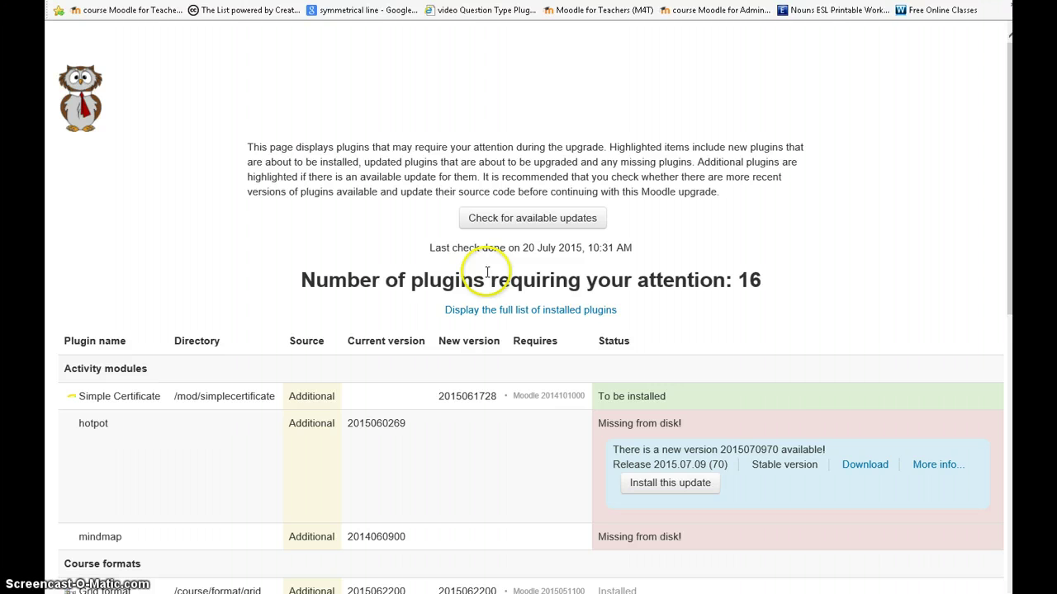
scroll(200, 289, down, 4)
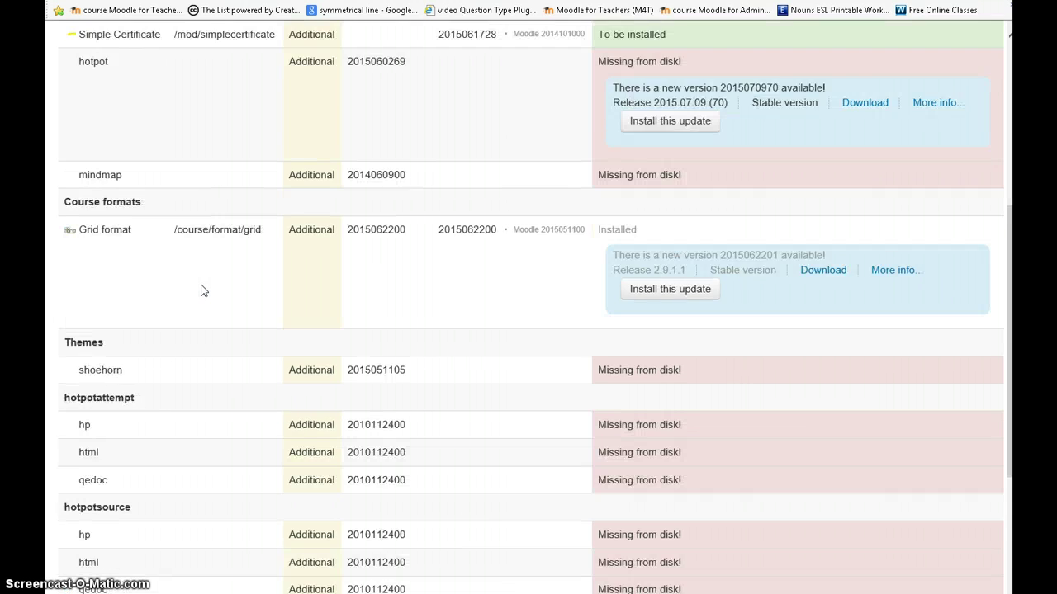
scroll(201, 288, down, 3)
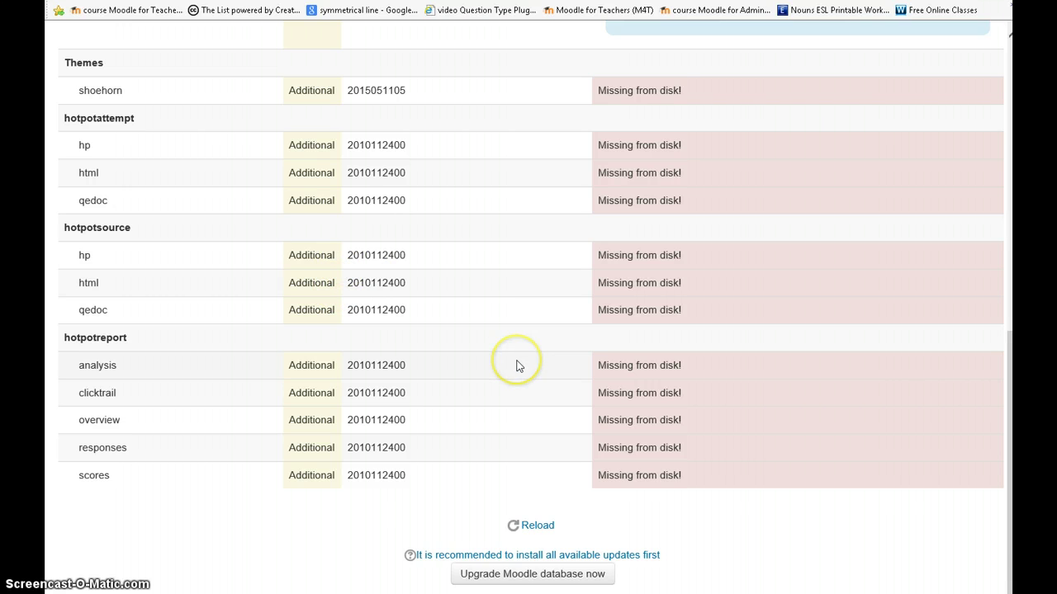
scroll(517, 365, up, 5)
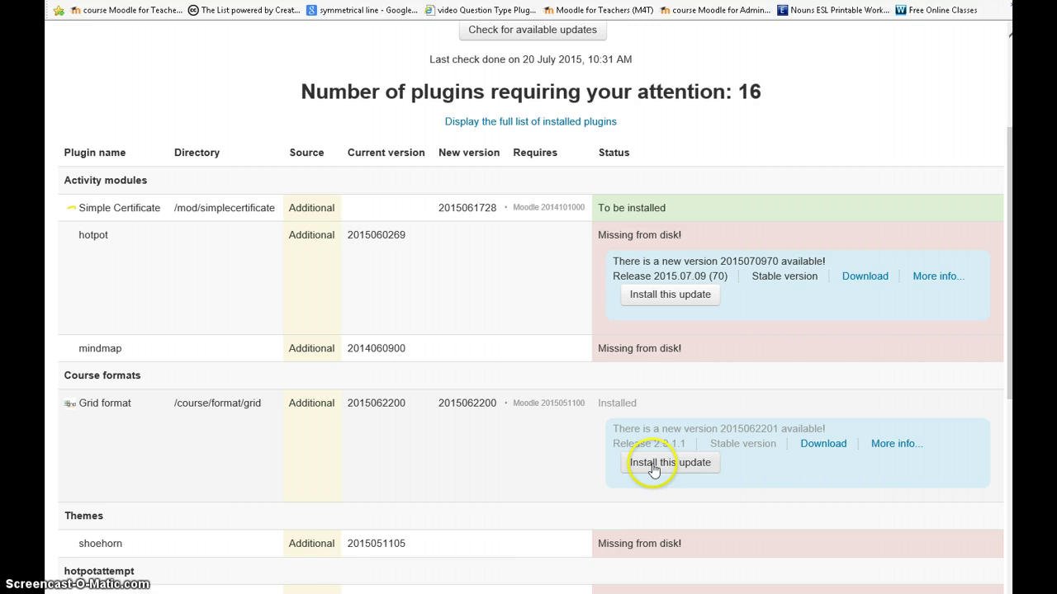
scroll(500, 446, down, 5)
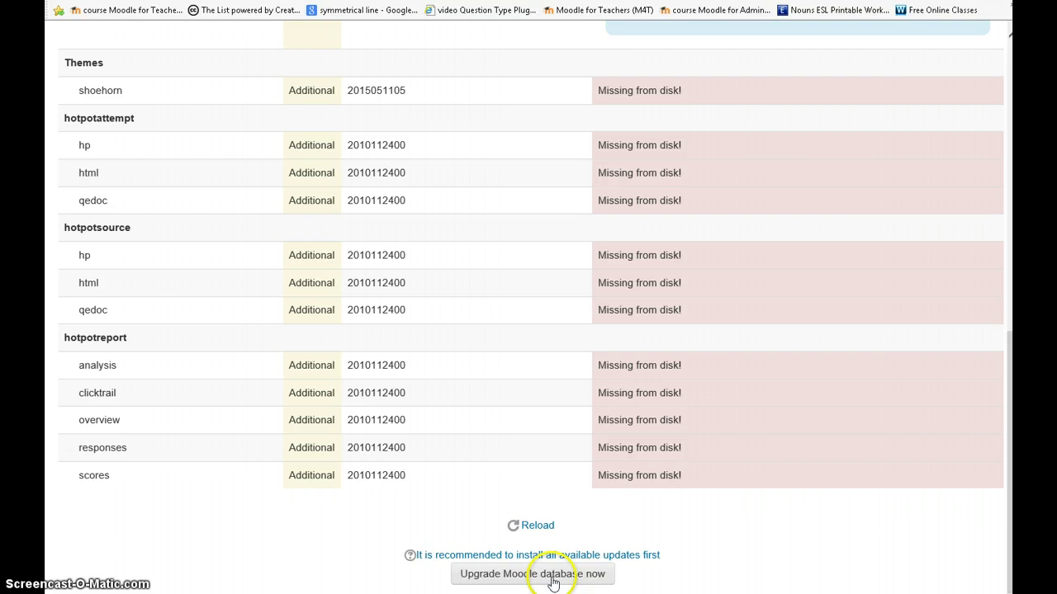
click(552, 578)
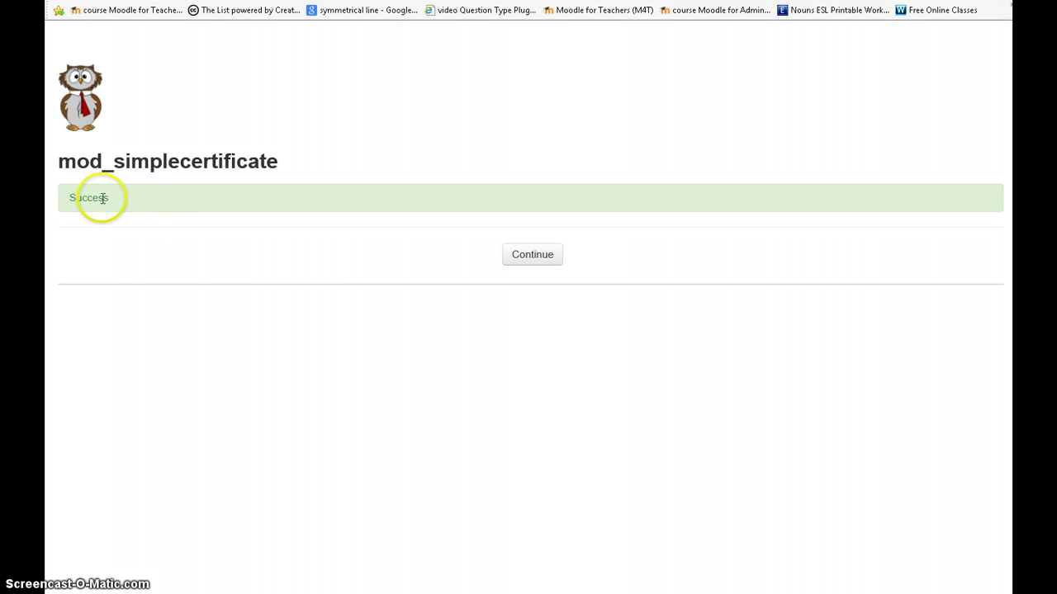
- Continue past the success message and save the Simple Certificate settings at their defaults
click(541, 261)
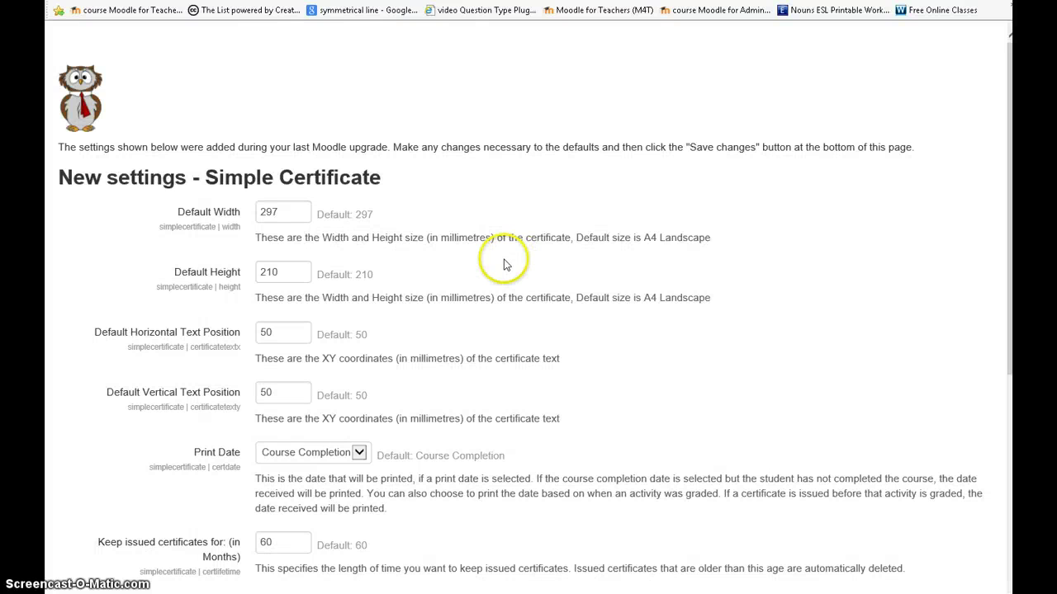
scroll(496, 263, down, 2)
scroll(492, 263, down, 3)
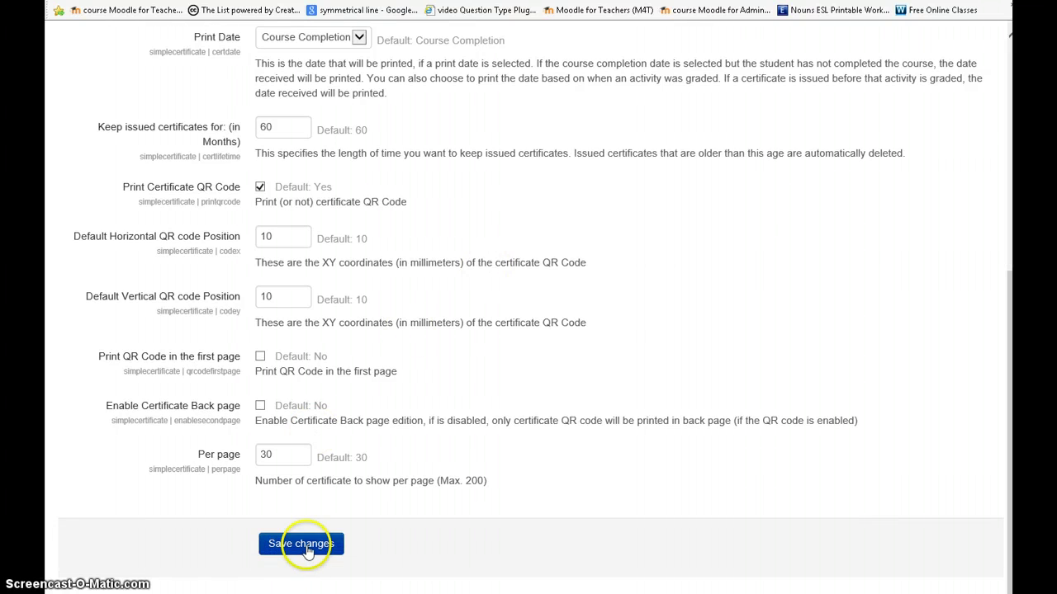
click(305, 547)
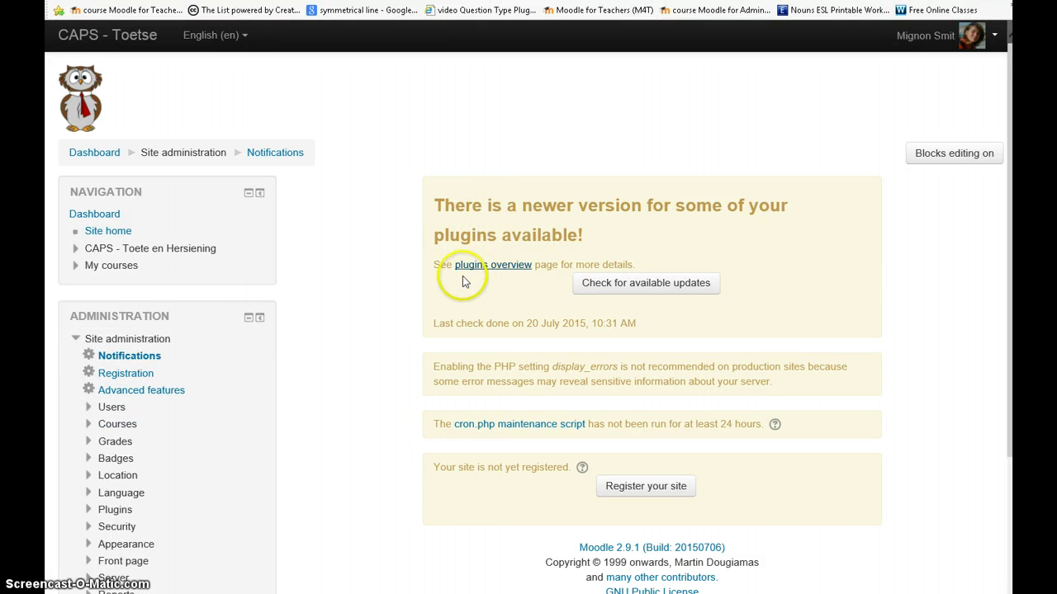
scroll(393, 265, down, 3)
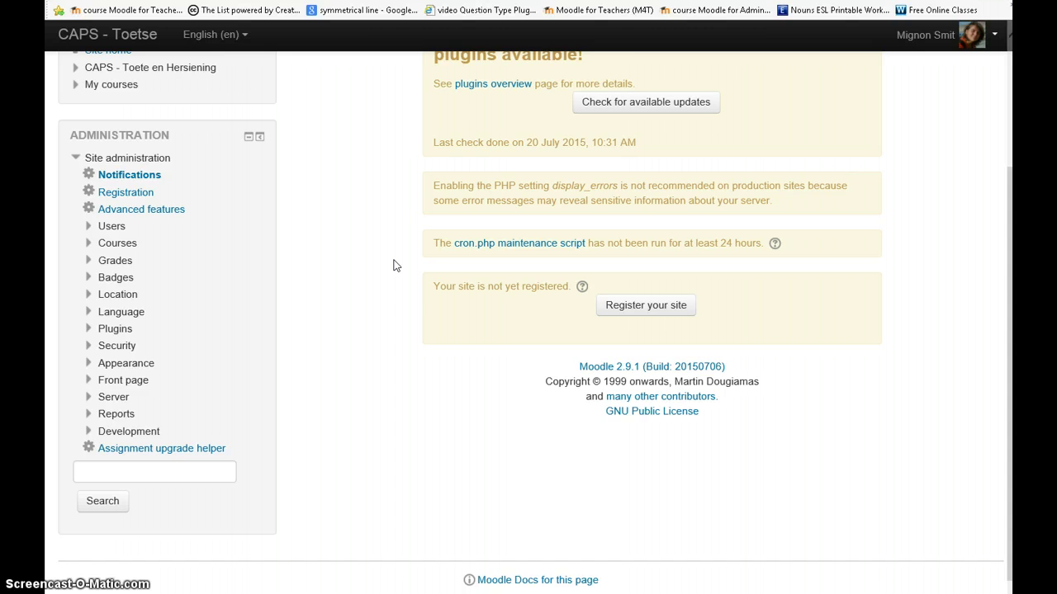
scroll(393, 265, down, 1)
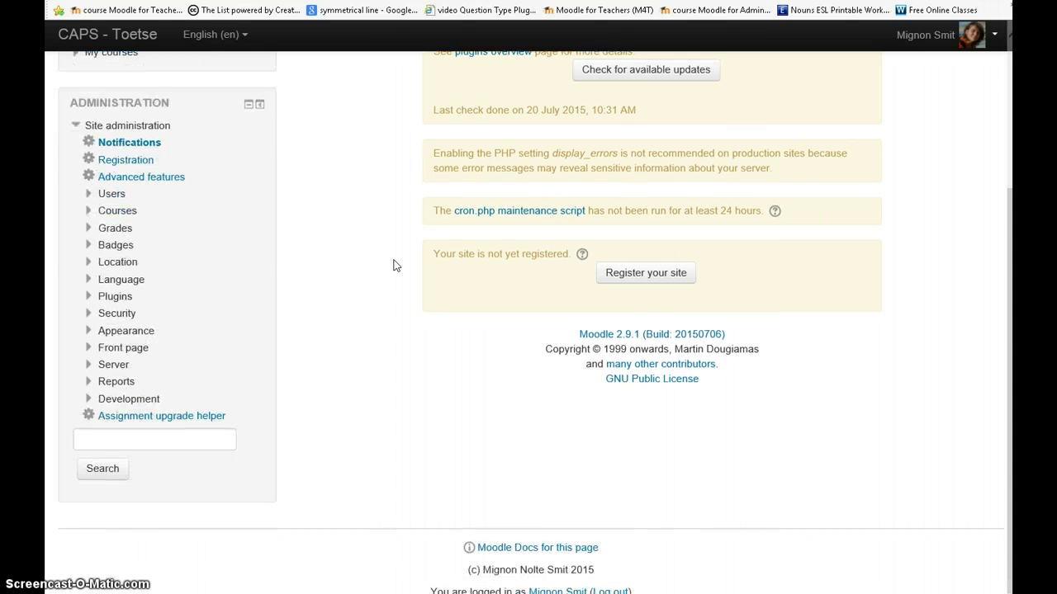
scroll(392, 265, up, 3)
scroll(393, 265, down, 2)
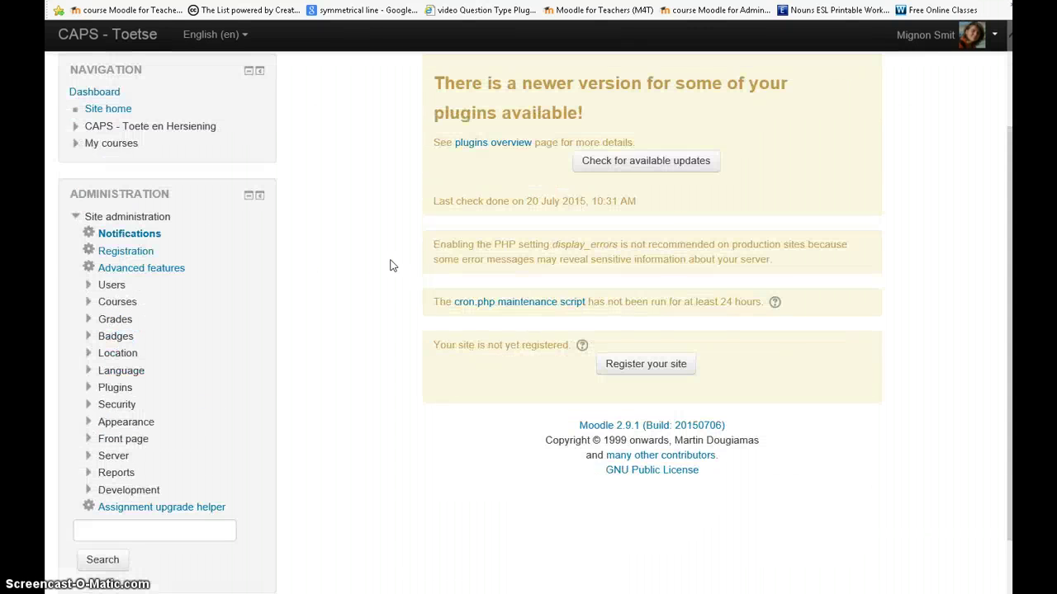